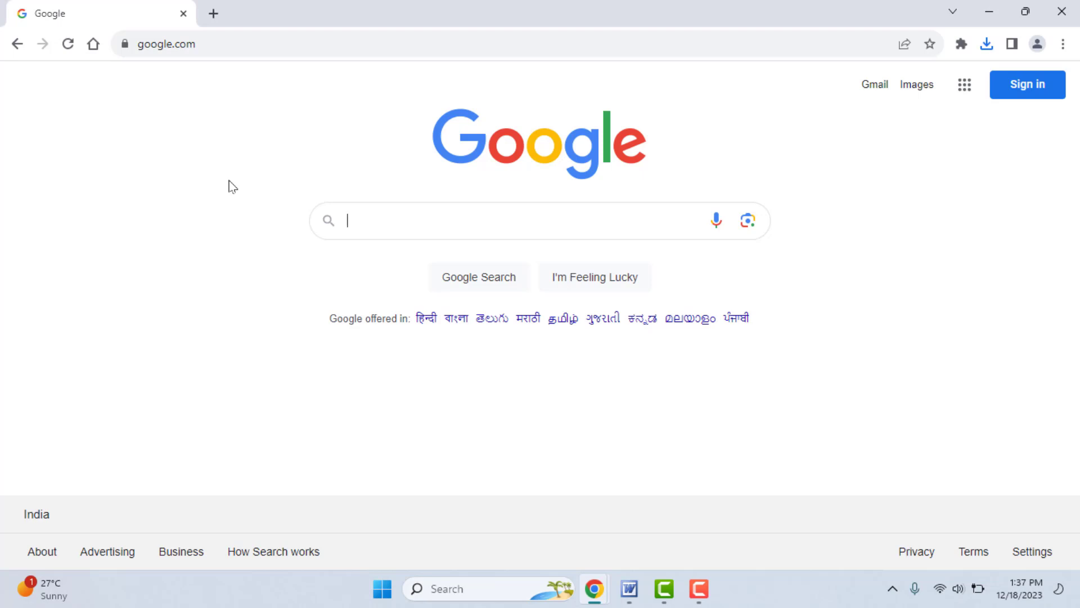
# Step: Open Task Manager, view the available actions for the Google Chrome process, and close Task Manager
pyautogui.rightClick(763, 595)
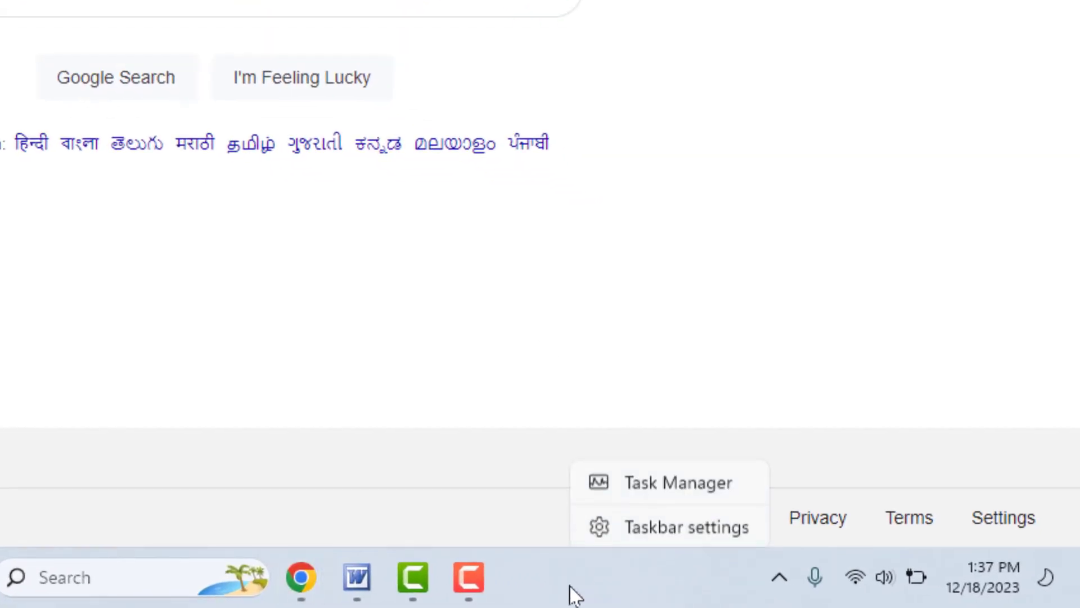
pyautogui.click(665, 477)
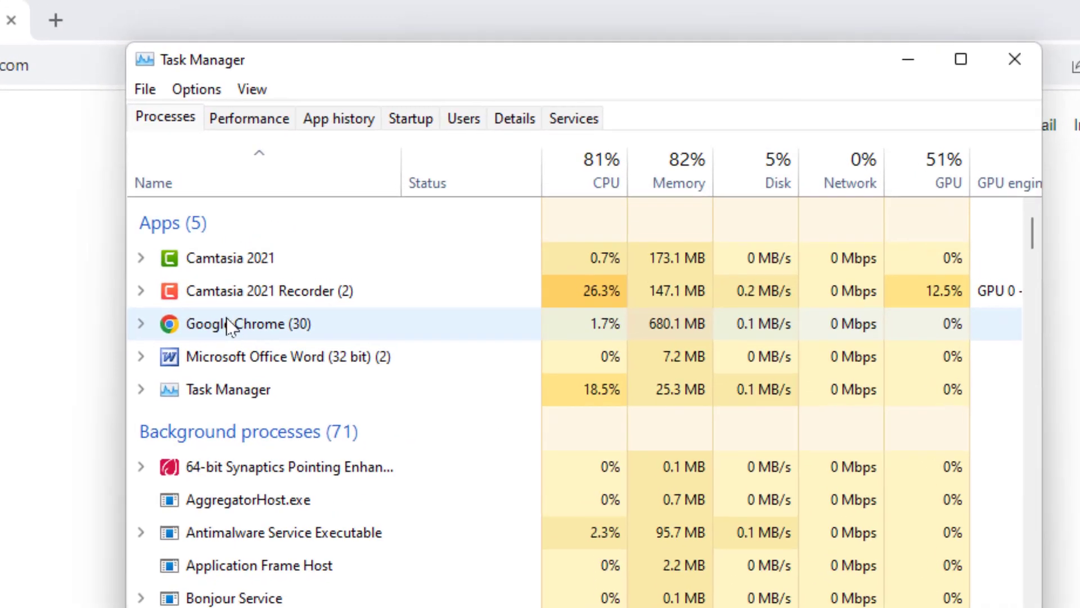
pyautogui.rightClick(329, 220)
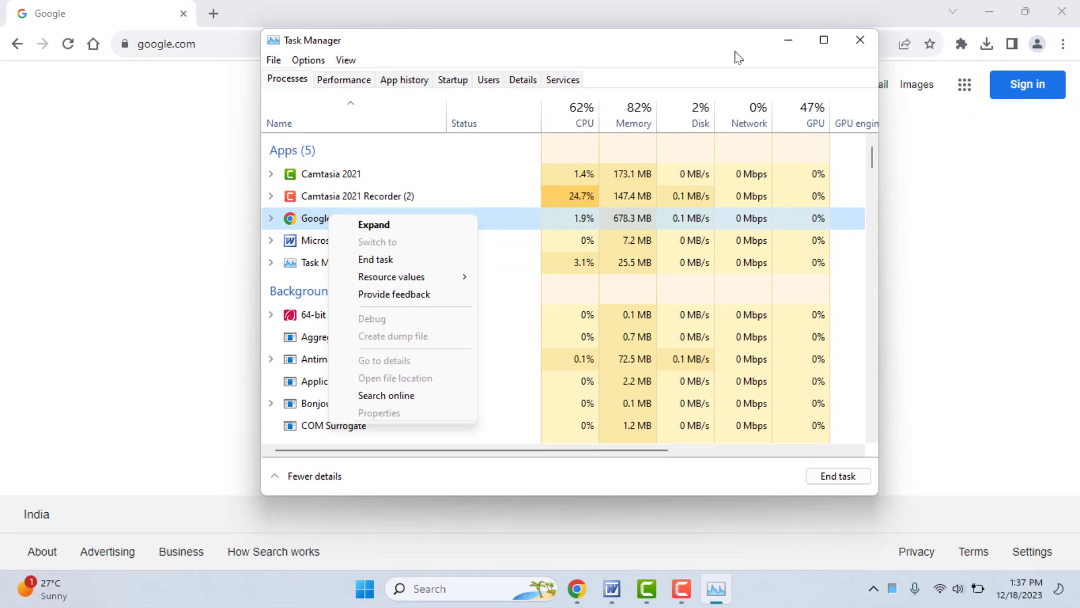
pyautogui.click(735, 52)
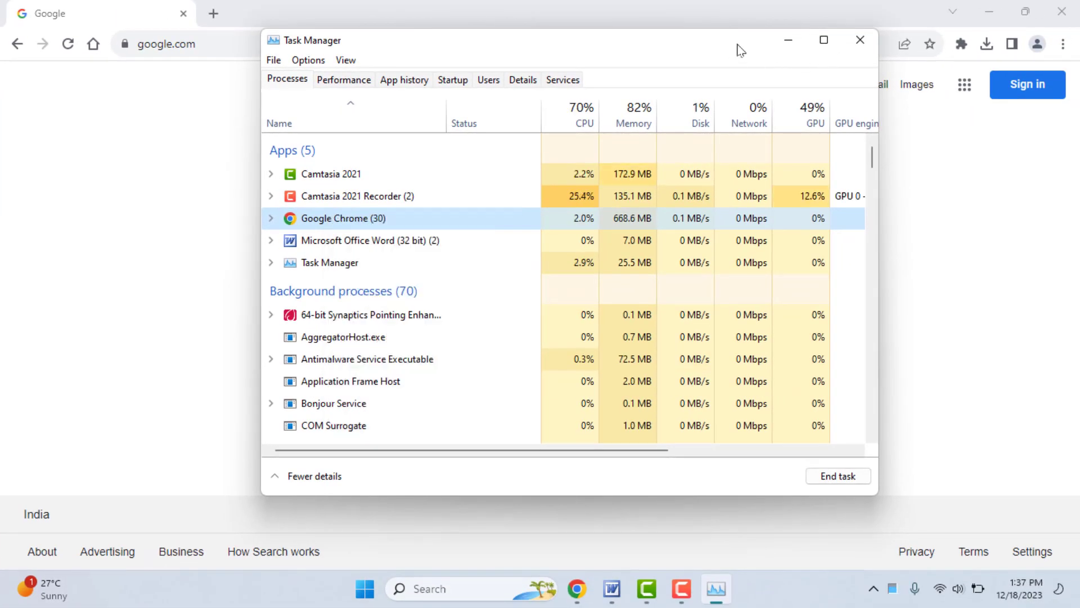
pyautogui.click(852, 40)
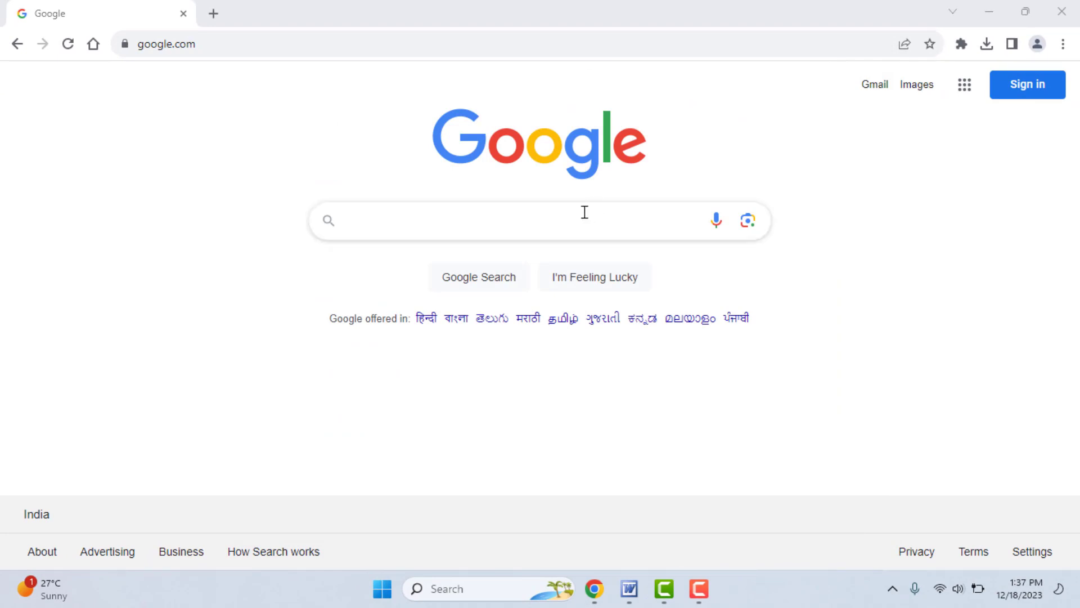
# Step: Open the Google Doodles page using I'm Feeling Lucky and look through its content
pyautogui.click(604, 280)
pyautogui.click(605, 283)
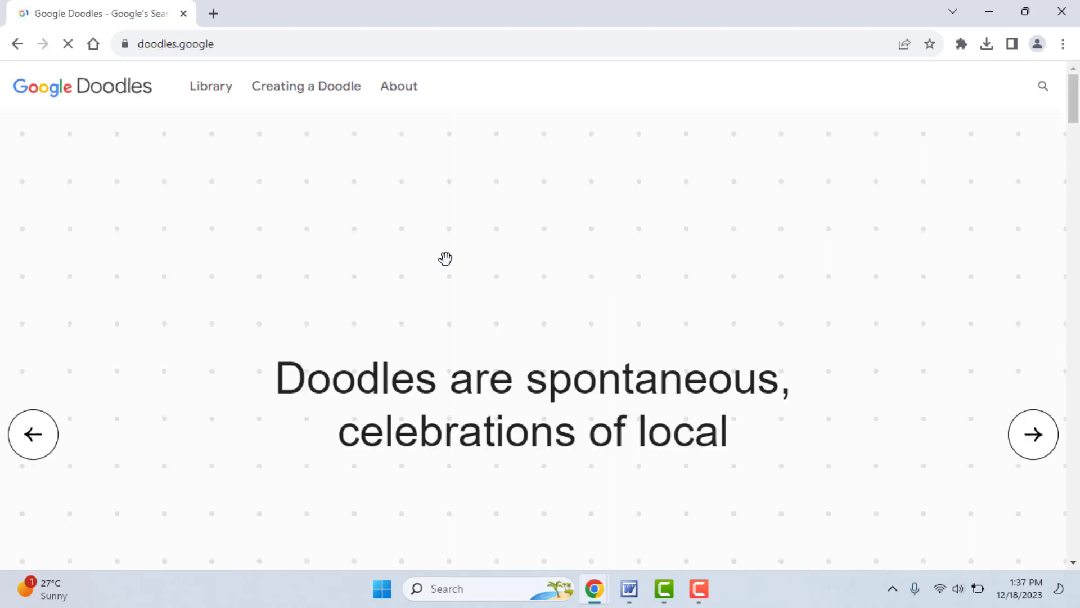
pyautogui.scroll(-10, 456, 327)
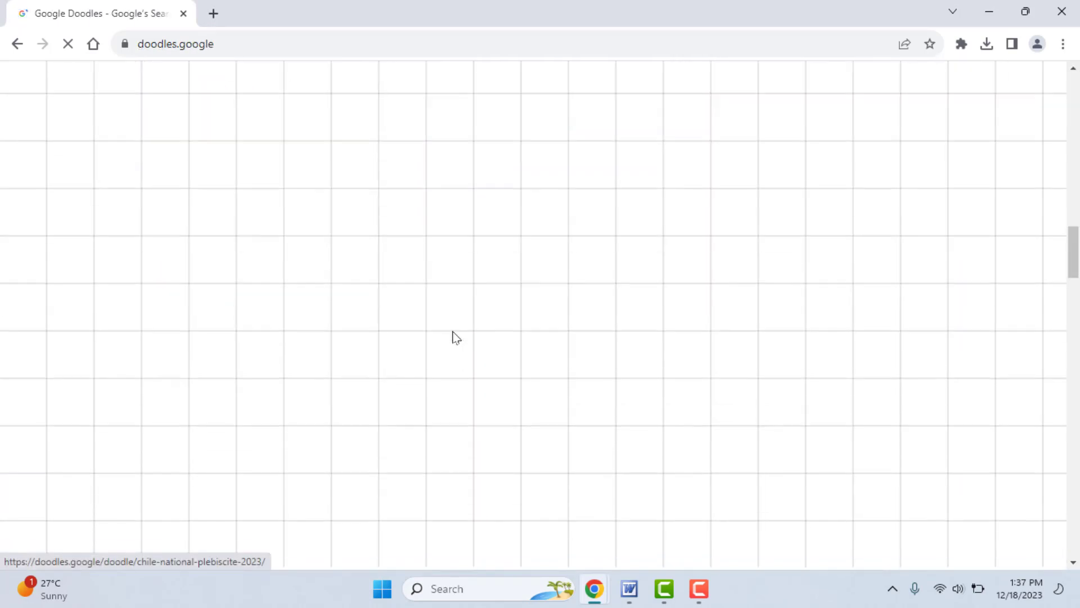
pyautogui.scroll(10, 454, 331)
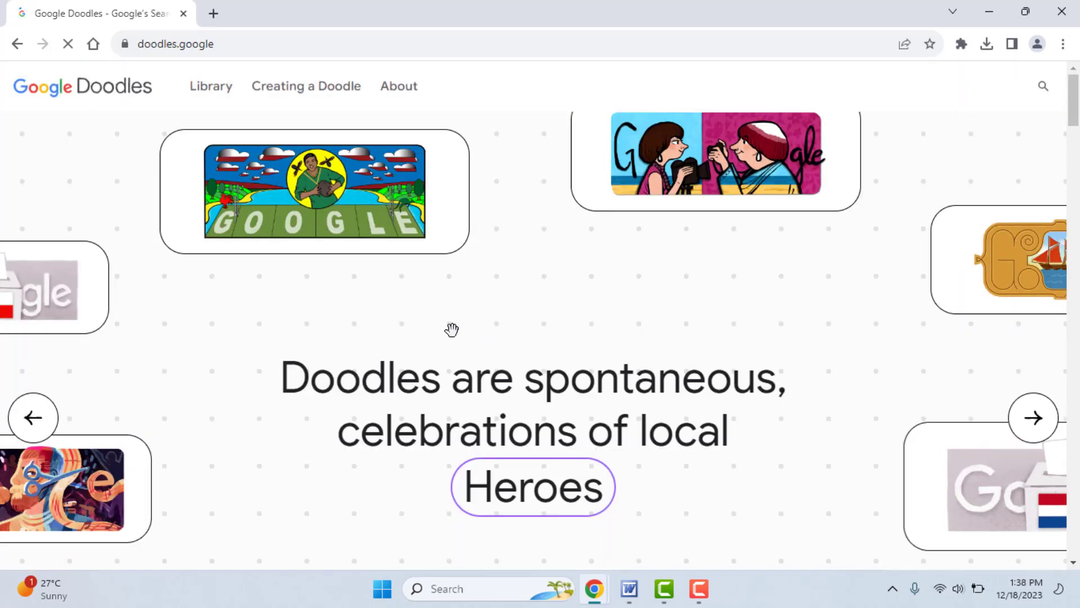
# Step: Check Chrome's update status on the About Chrome page and close that page
pyautogui.click(1064, 45)
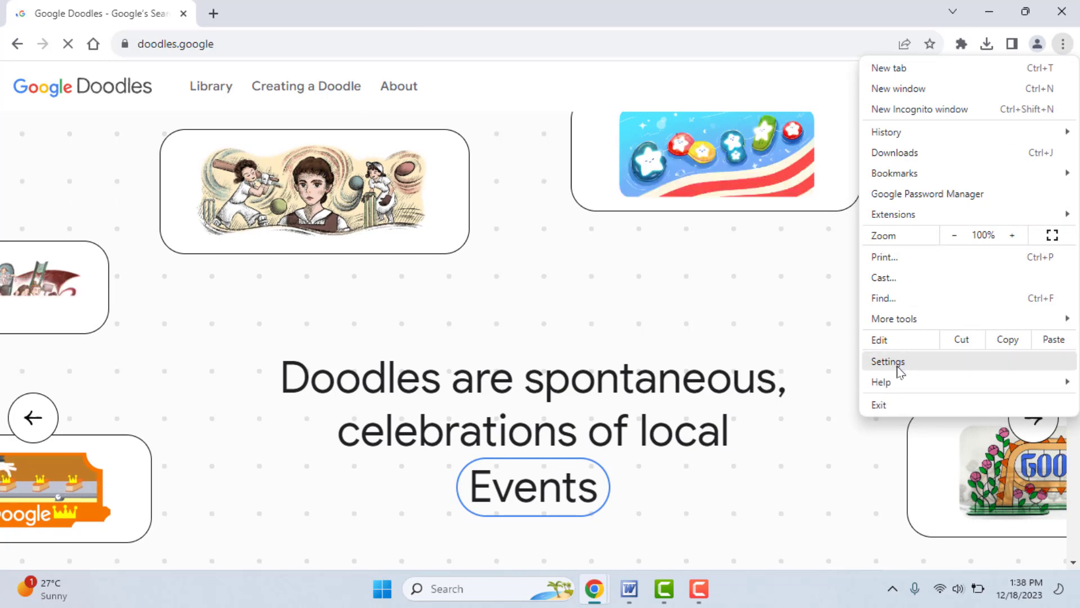
pyautogui.moveTo(897, 380)
pyautogui.click(748, 378)
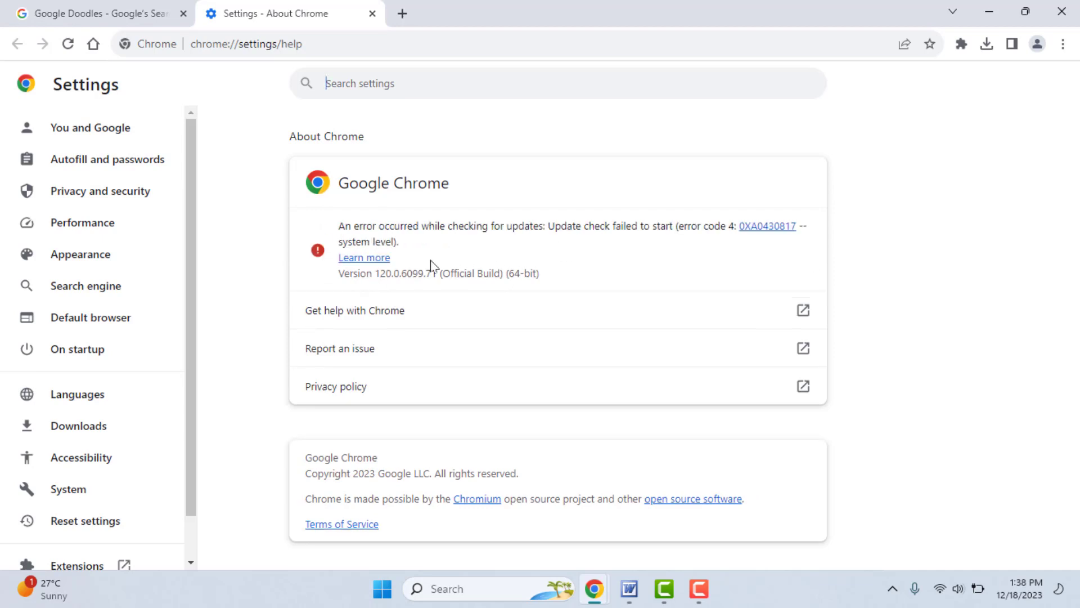
pyautogui.click(373, 14)
# Step: Load google.com in the tab showing Google Doodles
pyautogui.click(292, 48)
pyautogui.write('g')
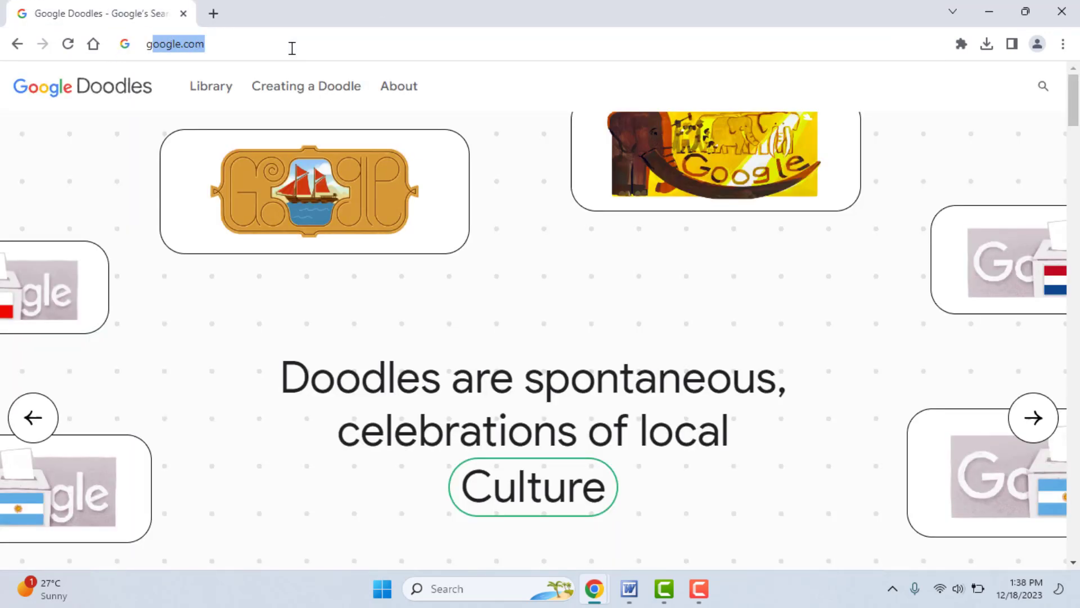
pyautogui.press('Return')
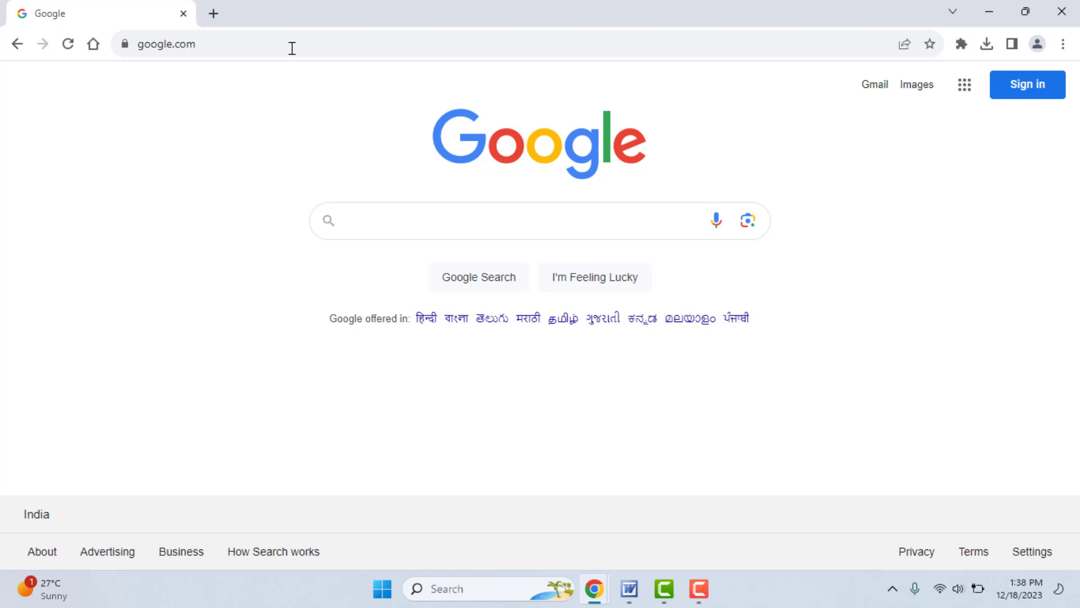
# Step: Review the installed browser extensions on the extension management page and close it
pyautogui.click(1063, 44)
pyautogui.moveTo(884, 217)
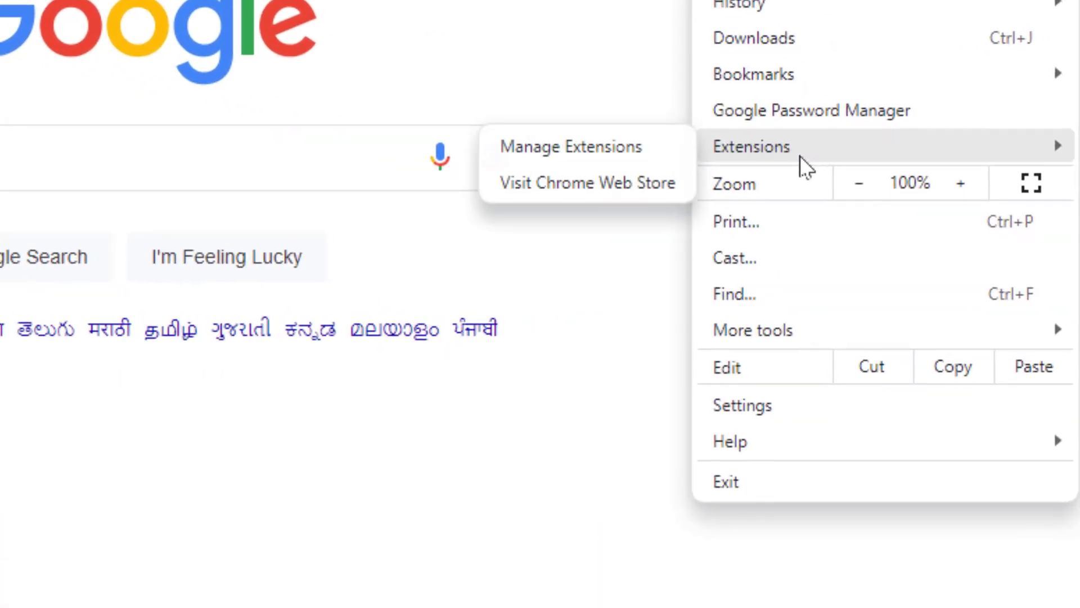
pyautogui.click(577, 150)
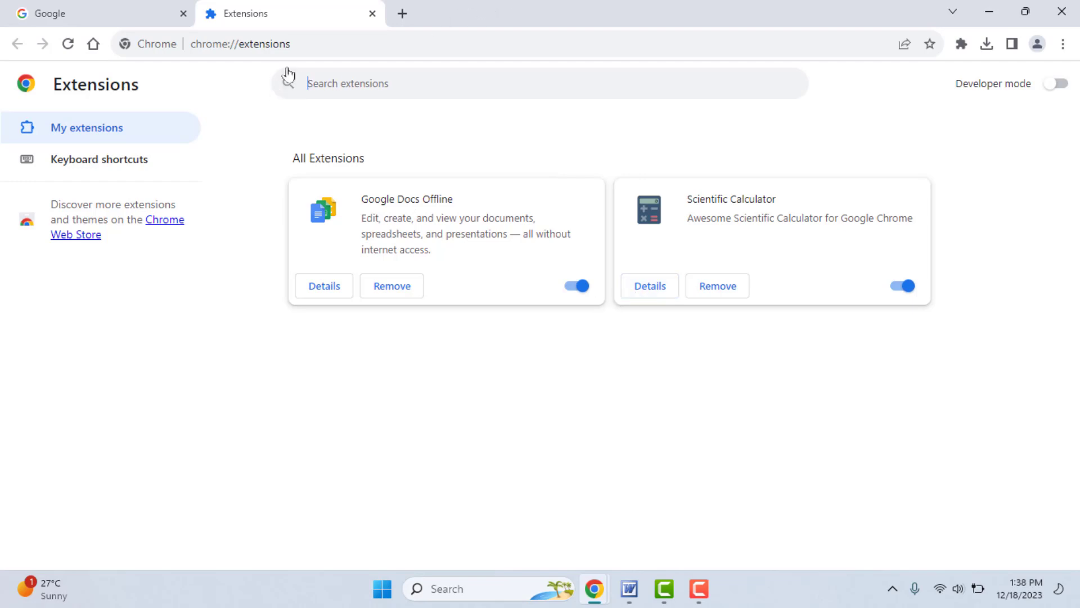
pyautogui.click(373, 14)
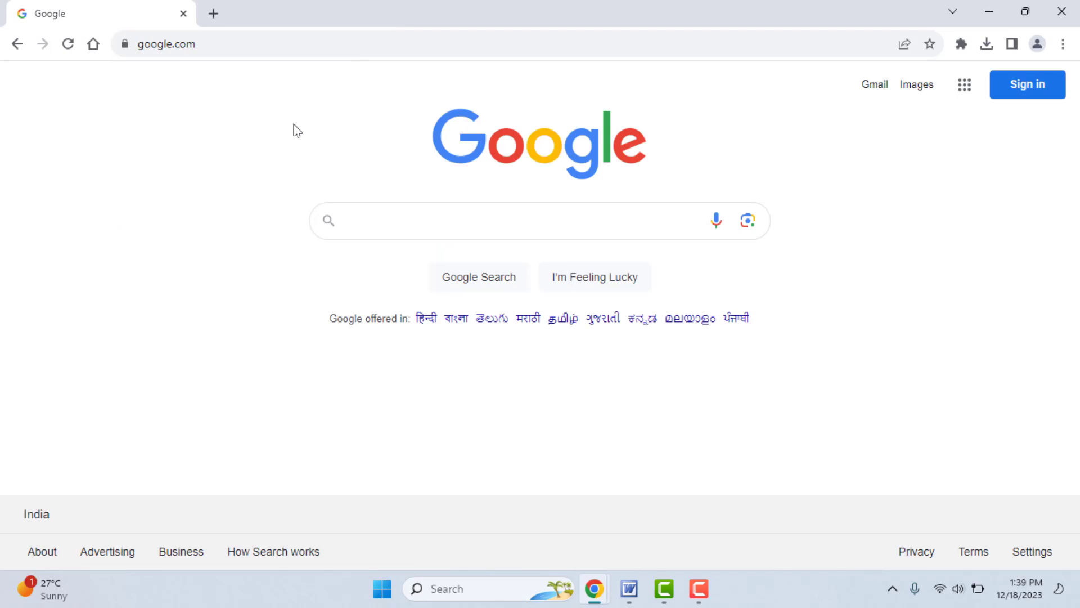
# Step: Open the browser's System settings to examine the background app, hardware acceleration and proxy options
pyautogui.click(1063, 44)
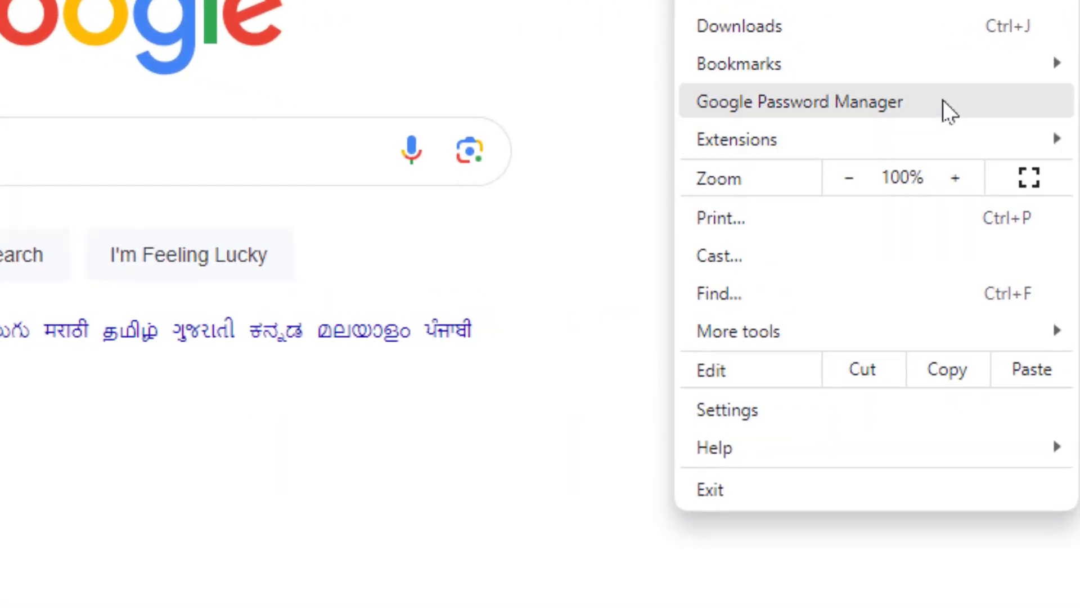
pyautogui.click(789, 416)
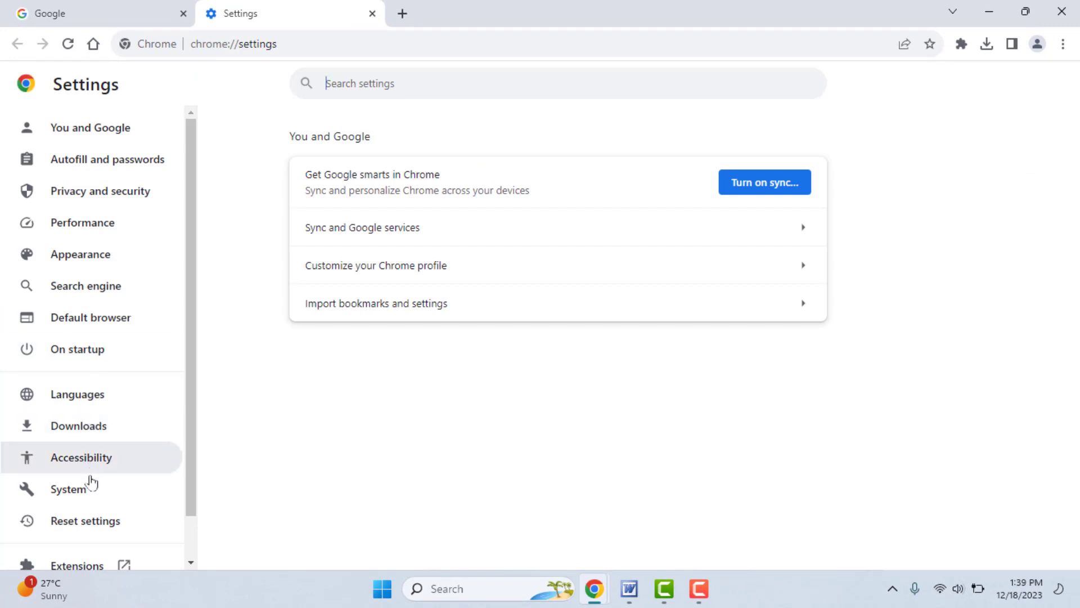
pyautogui.click(90, 479)
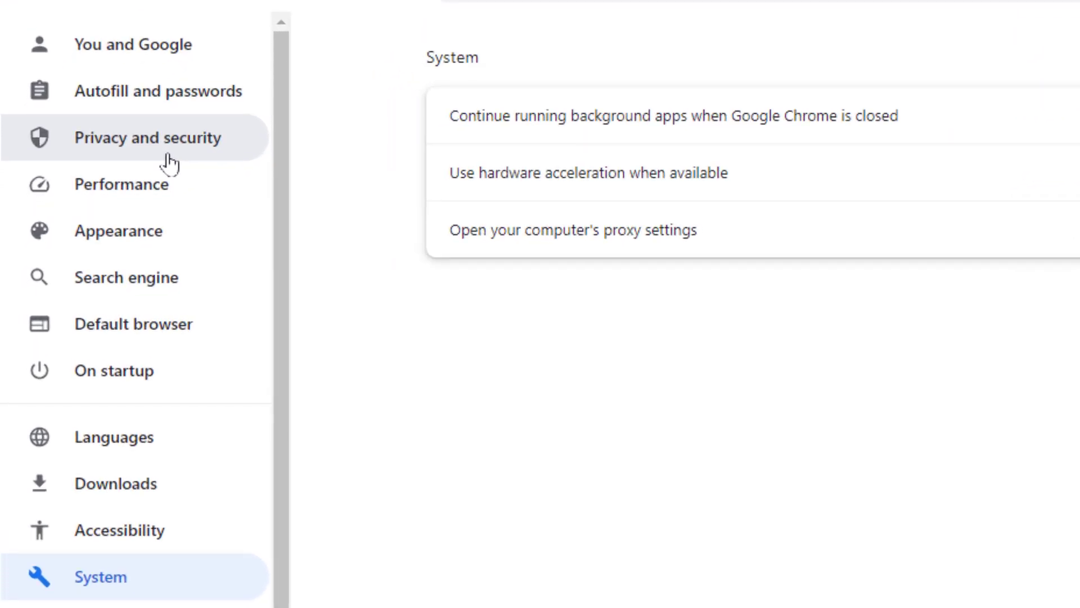
# Step: Bring up the advanced Clear browsing data options in Privacy and security with the time range set to All time
pyautogui.click(169, 164)
pyautogui.click(523, 292)
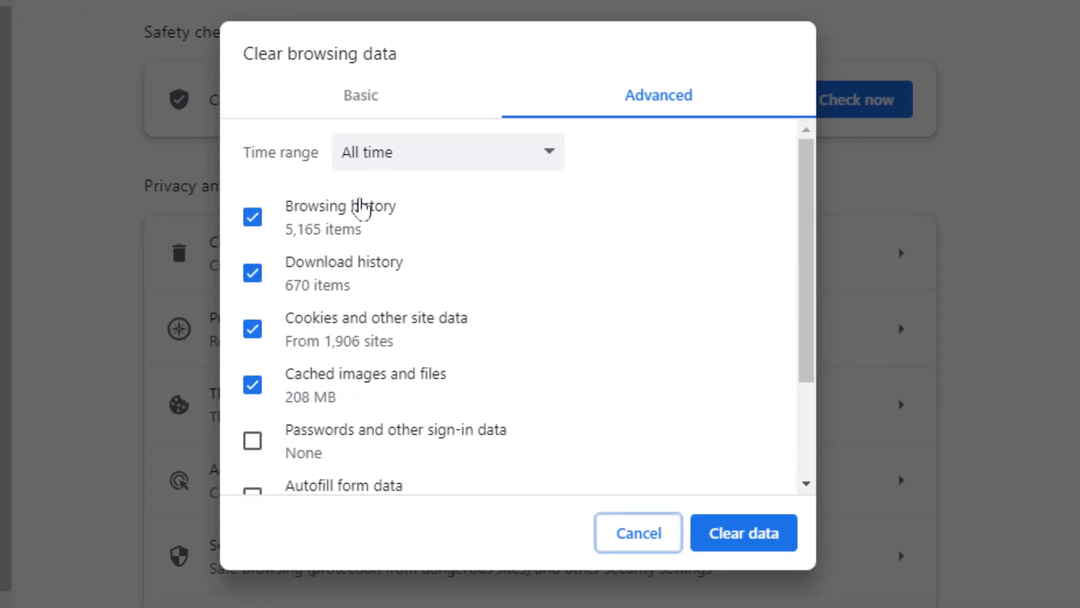
pyautogui.click(390, 161)
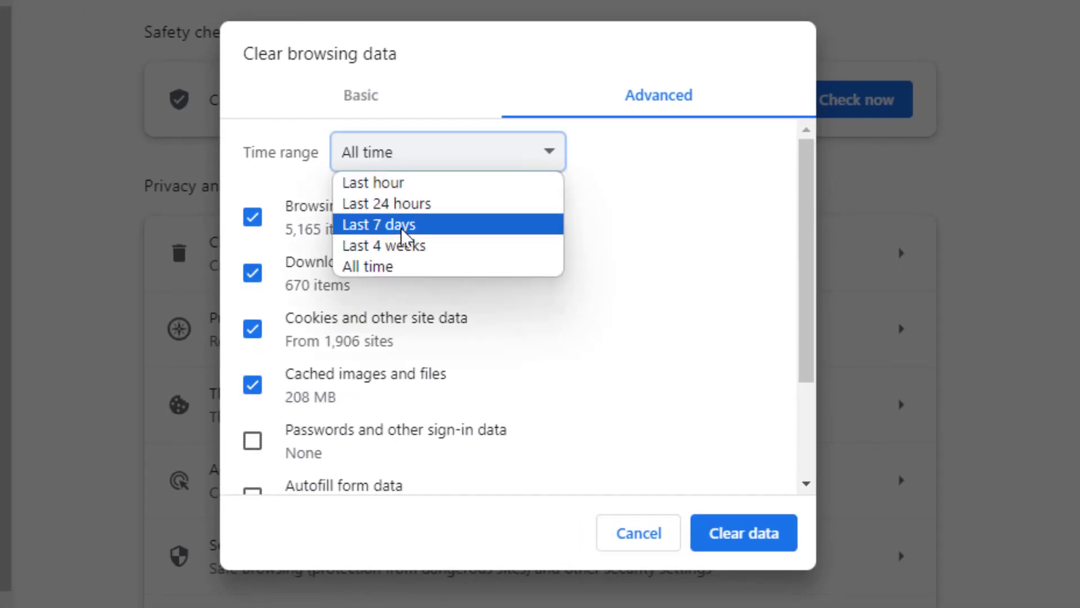
pyautogui.click(391, 266)
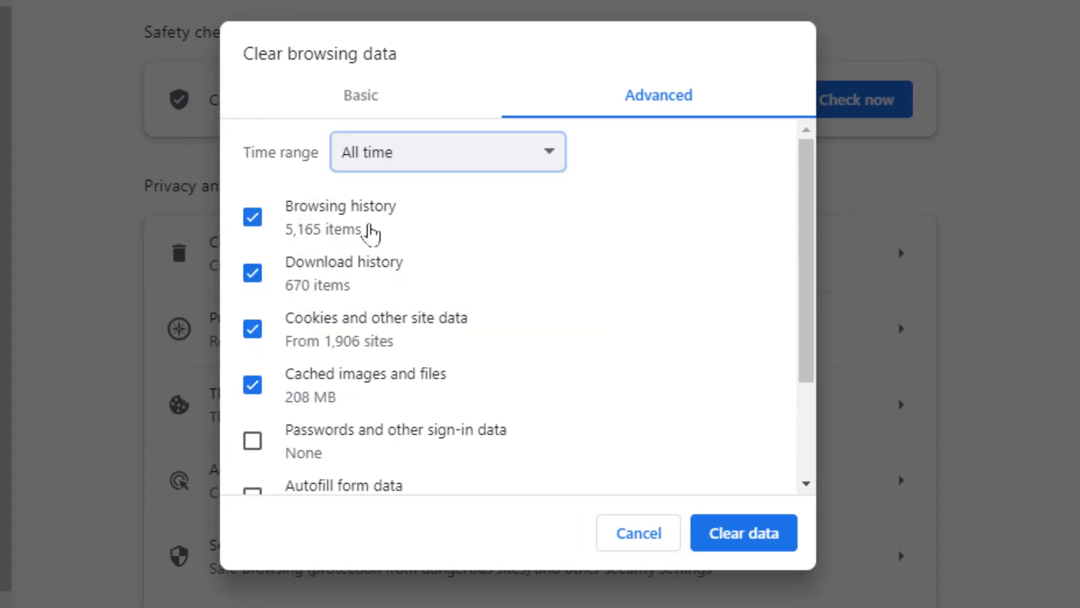
# Step: Mark passwords, autofill form data, site settings and hosted app data for clearing, and cancel without clearing anything
pyautogui.click(266, 441)
pyautogui.scroll(-3, 273, 438)
pyautogui.click(252, 355)
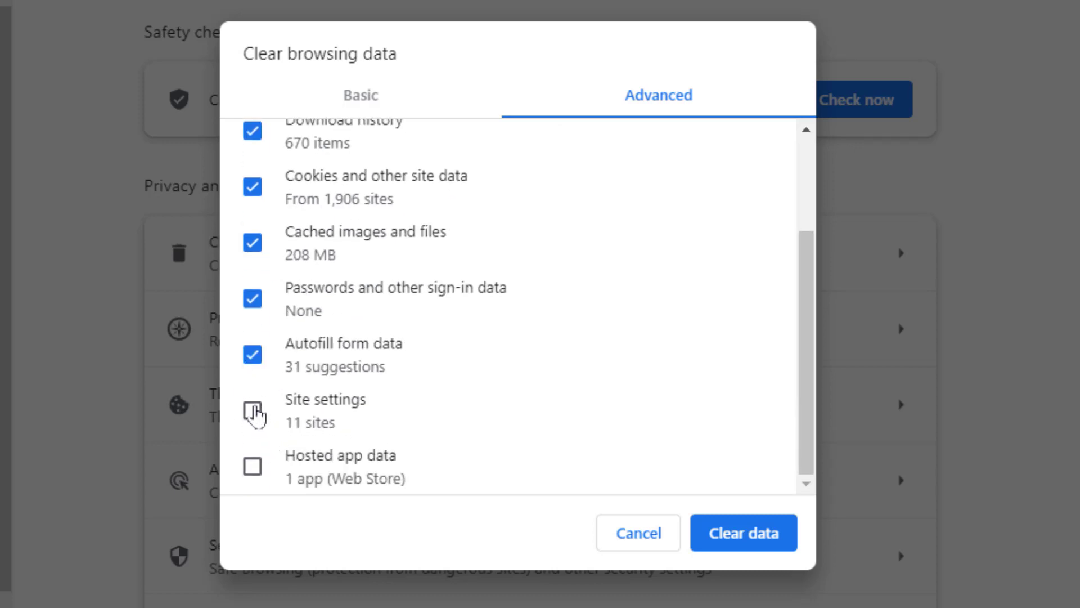
pyautogui.click(253, 411)
pyautogui.click(254, 467)
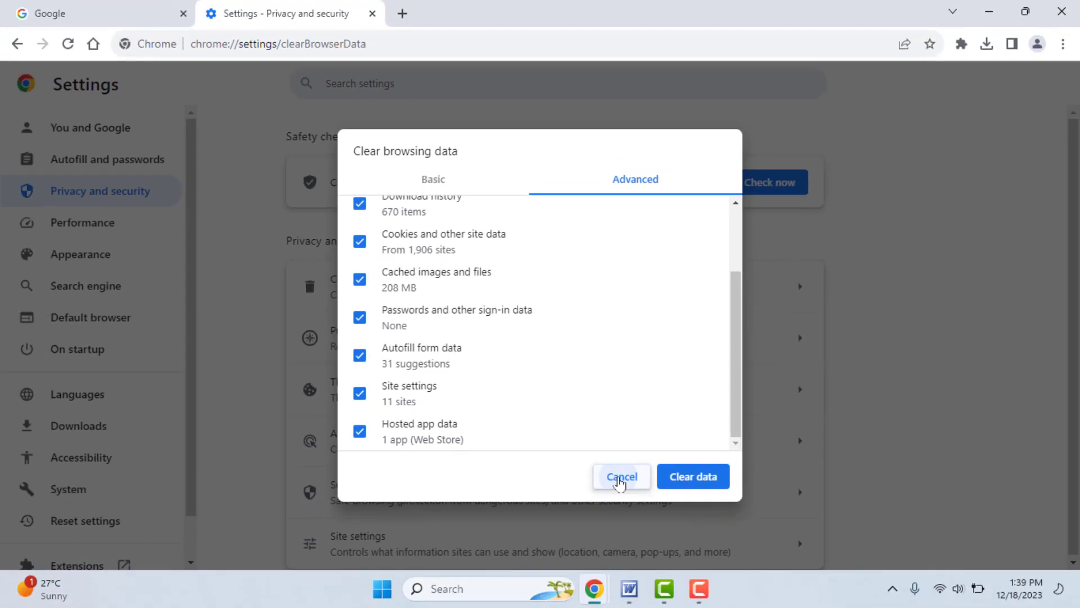
pyautogui.click(620, 480)
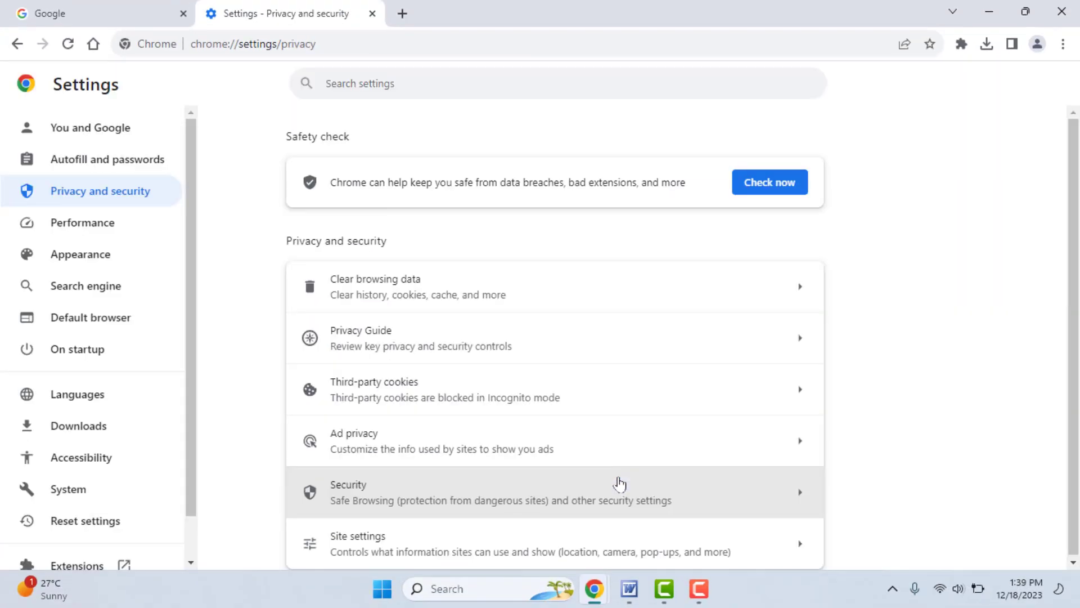
# Step: Close the settings page and open Google Doodles using I'm Feeling Lucky
pyautogui.click(372, 14)
pyautogui.click(591, 284)
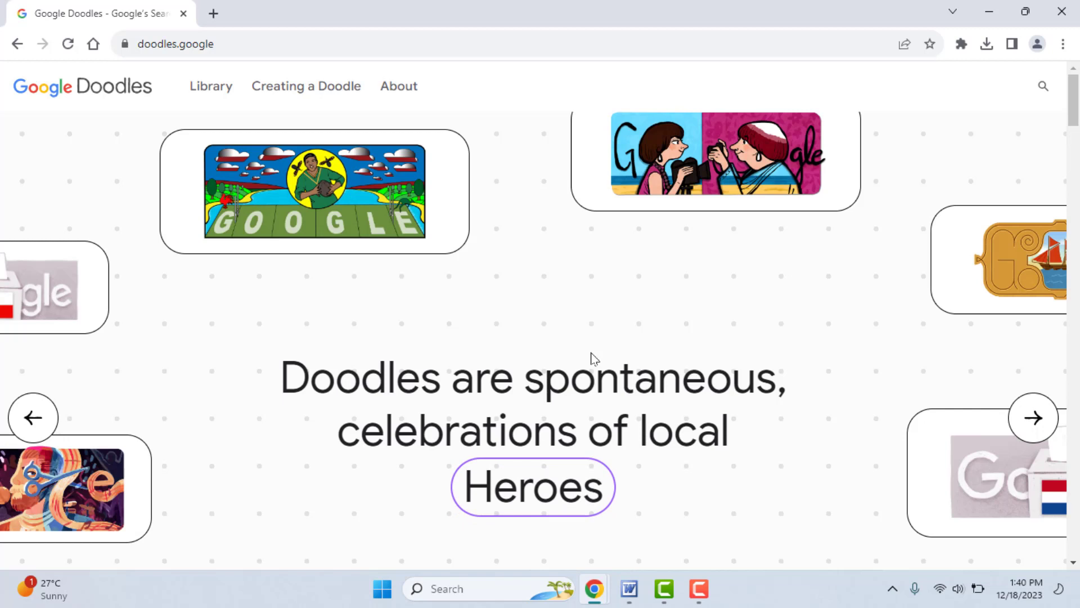
# Step: View the option for restoring Chrome's default settings on the Reset settings page, and close the page
pyautogui.click(1063, 44)
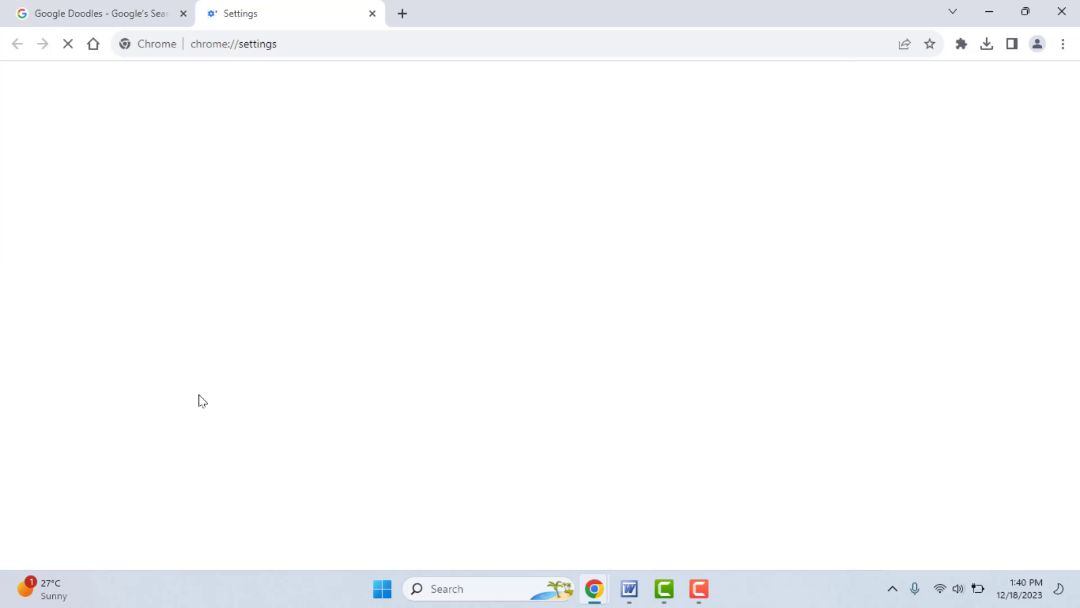
pyautogui.scroll(-2, 81, 503)
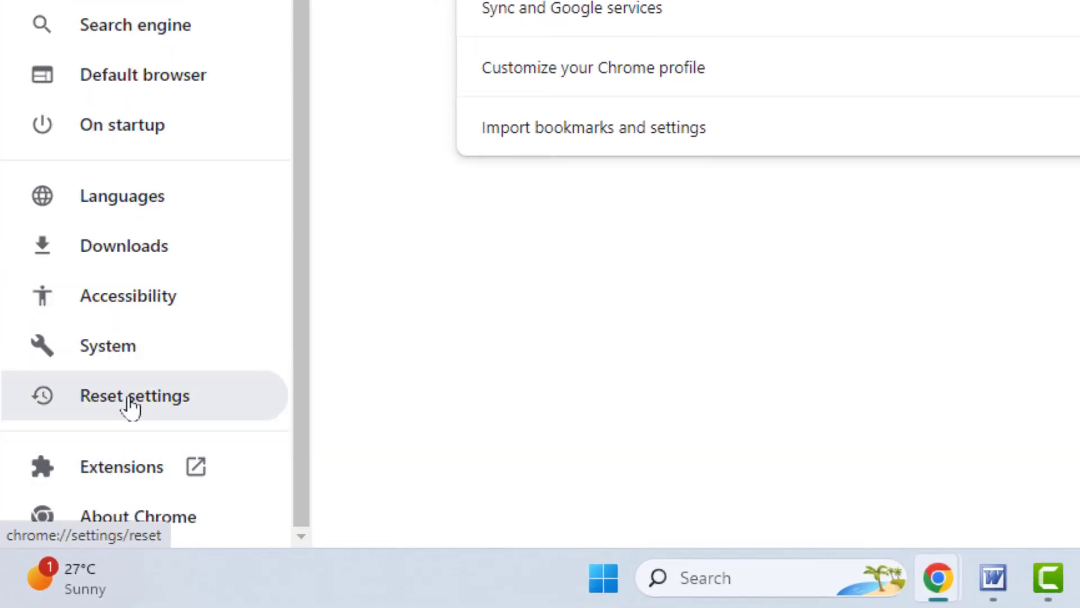
pyautogui.click(132, 403)
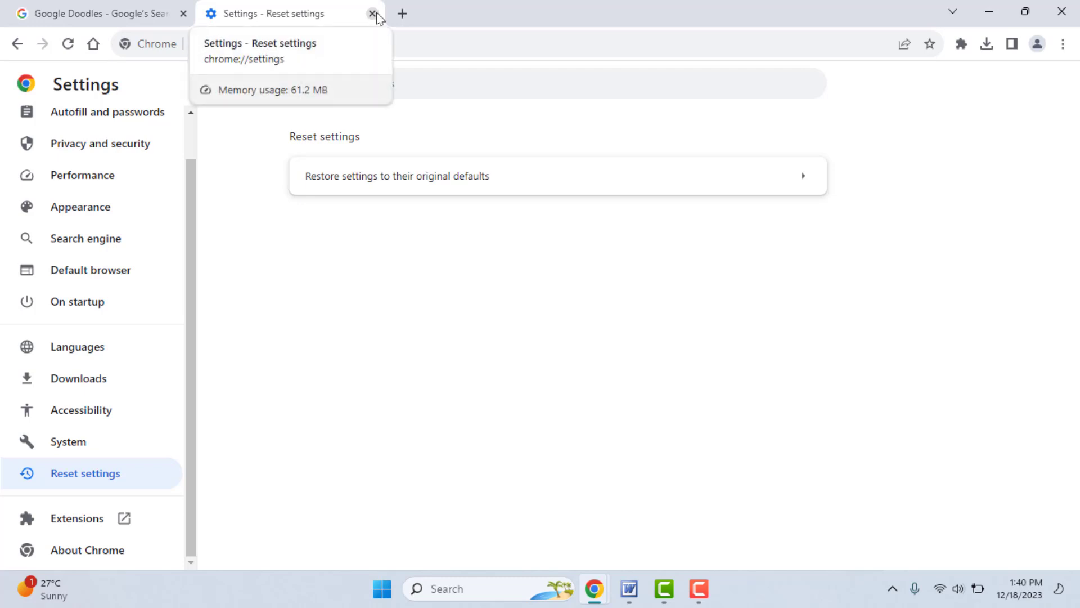
pyautogui.click(372, 13)
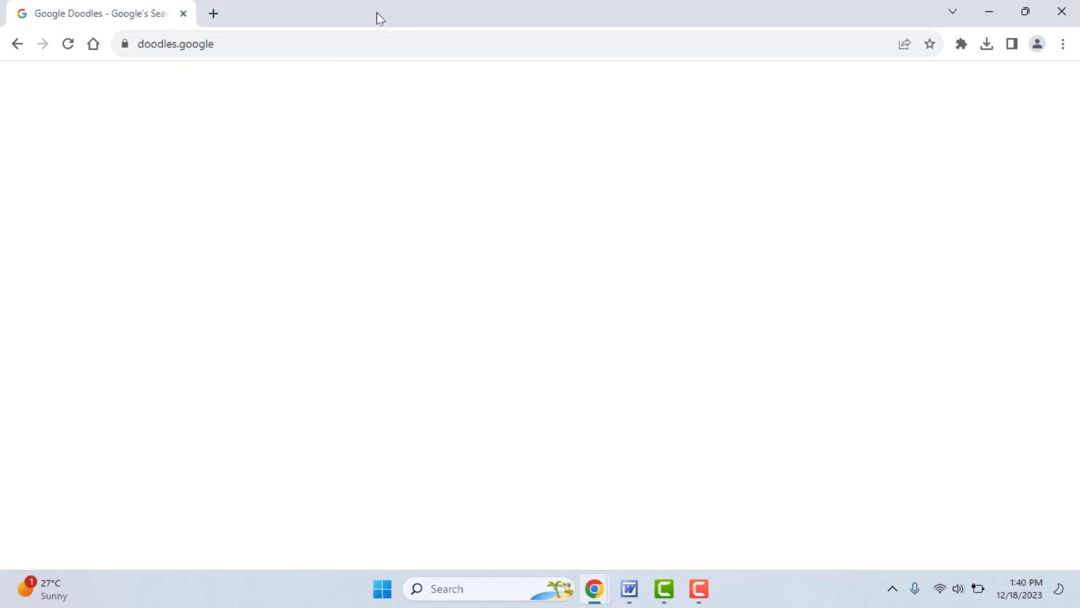